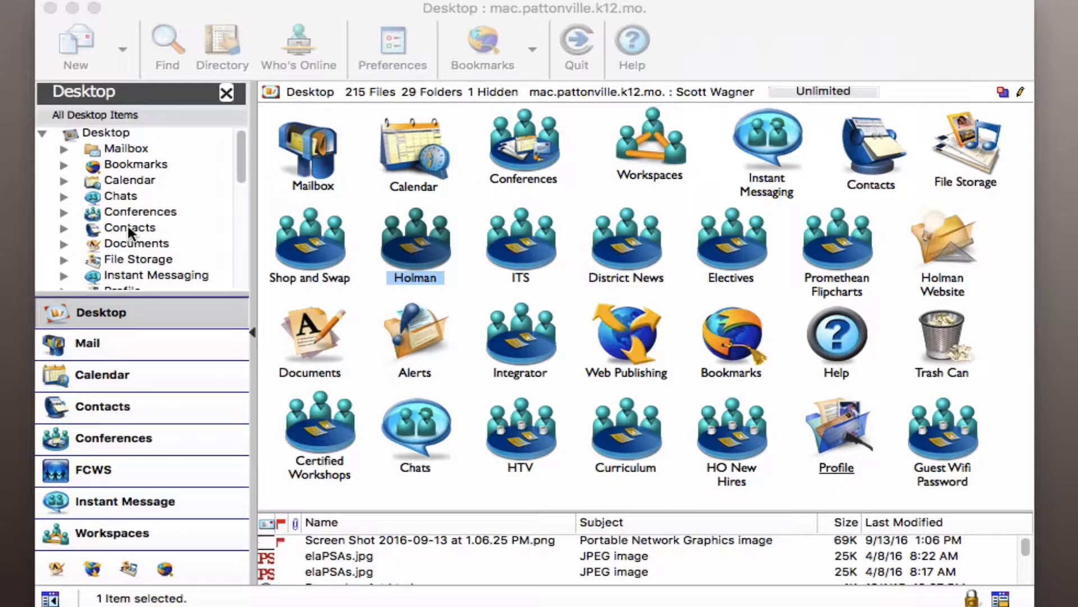
- Open the Contacts database, look at several of its entries, and close it again
double_click(884, 145)
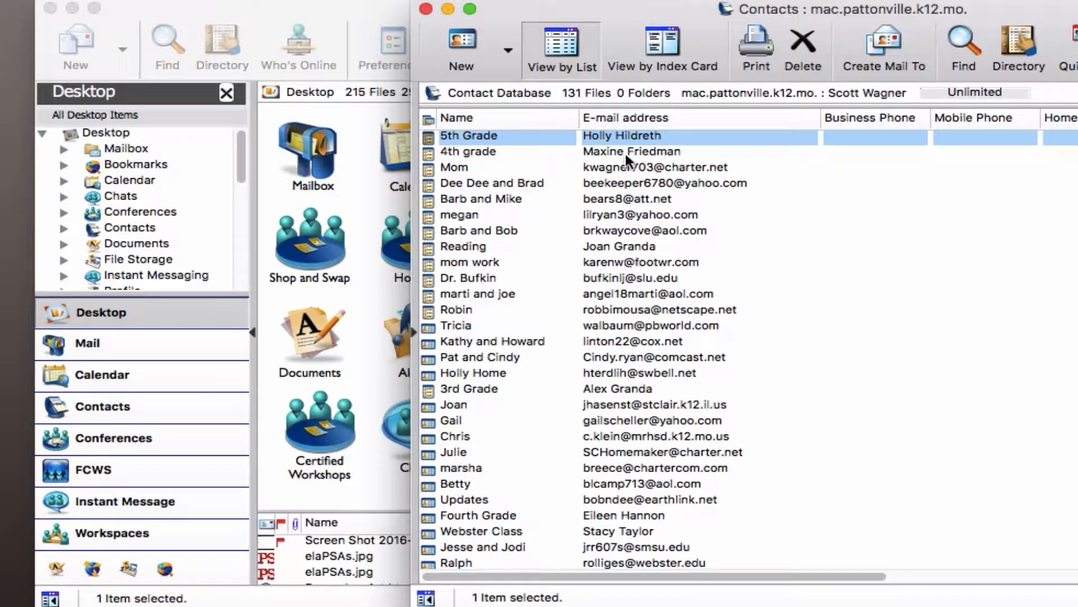
left_click(650, 157)
left_click(665, 262)
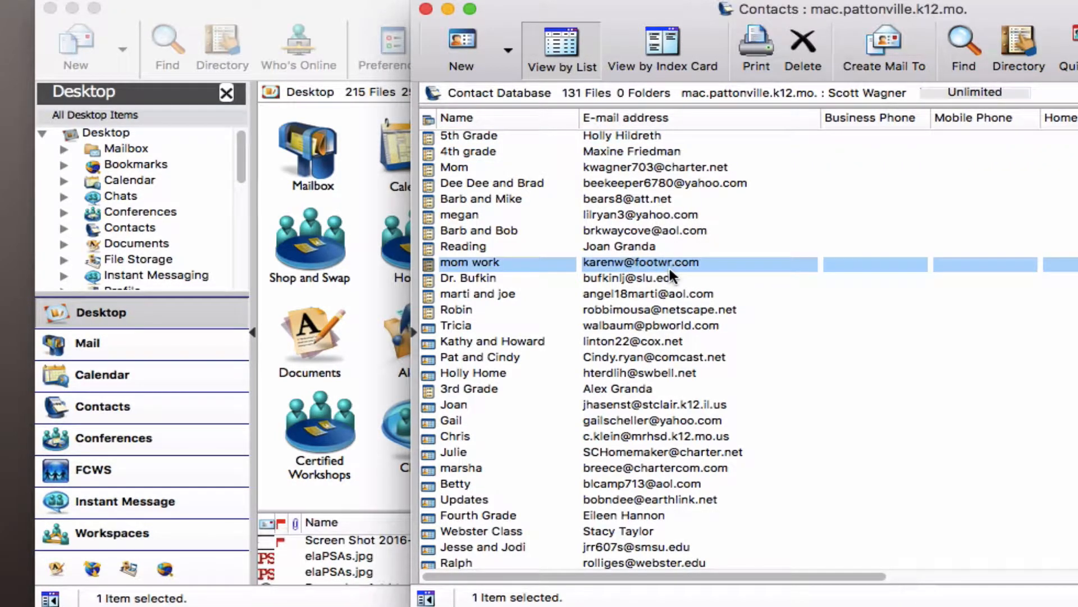
left_click(638, 214)
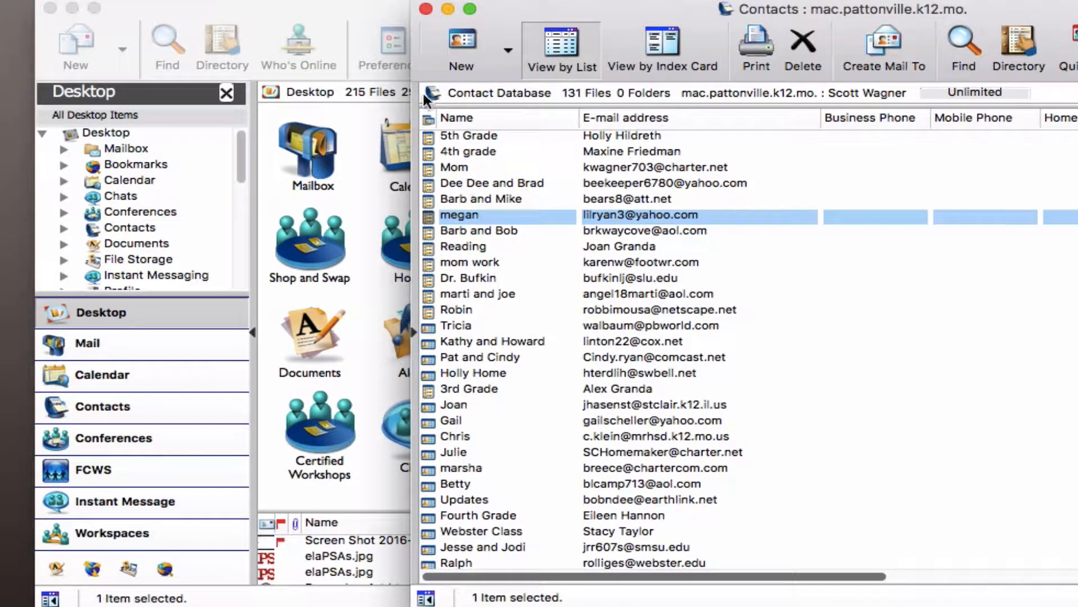
left_click(425, 9)
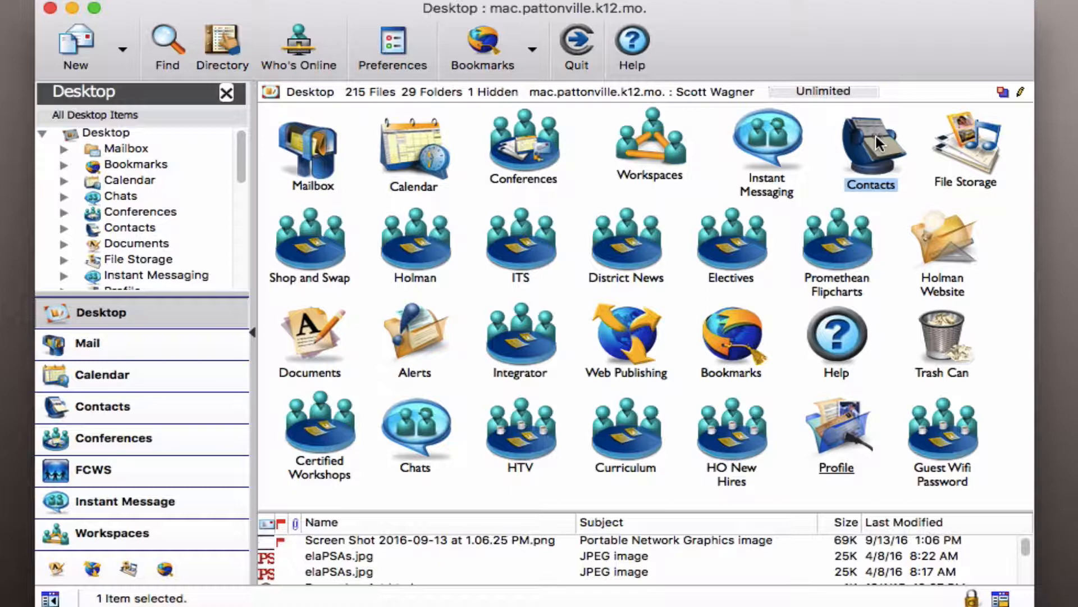
- Export the Contacts database in vCard format as vcard.vcf on the Desktop and read through the transfer log
right_click(876, 143)
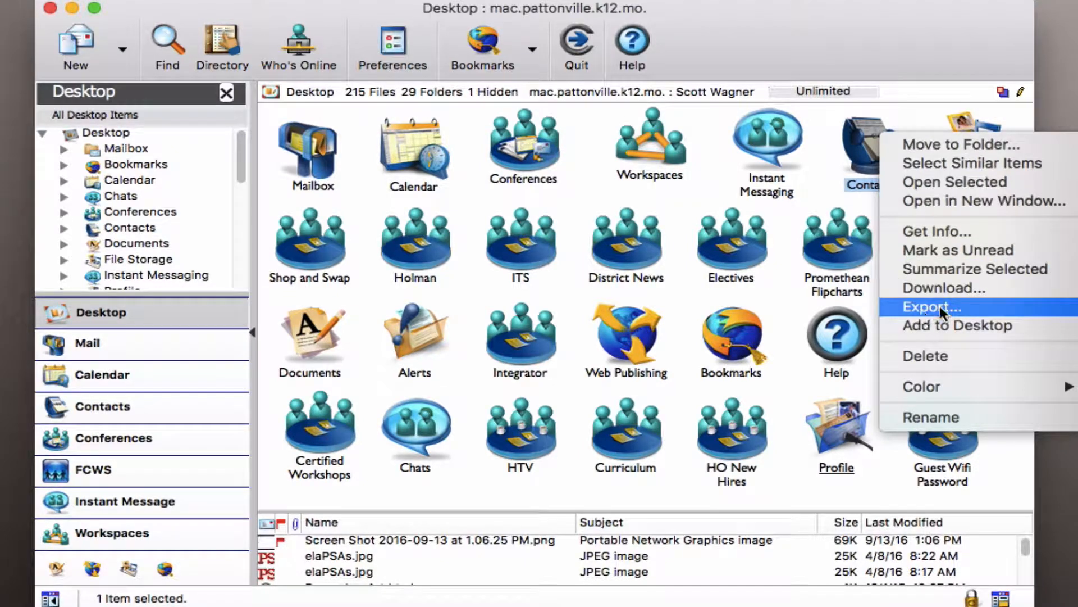
left_click(978, 304)
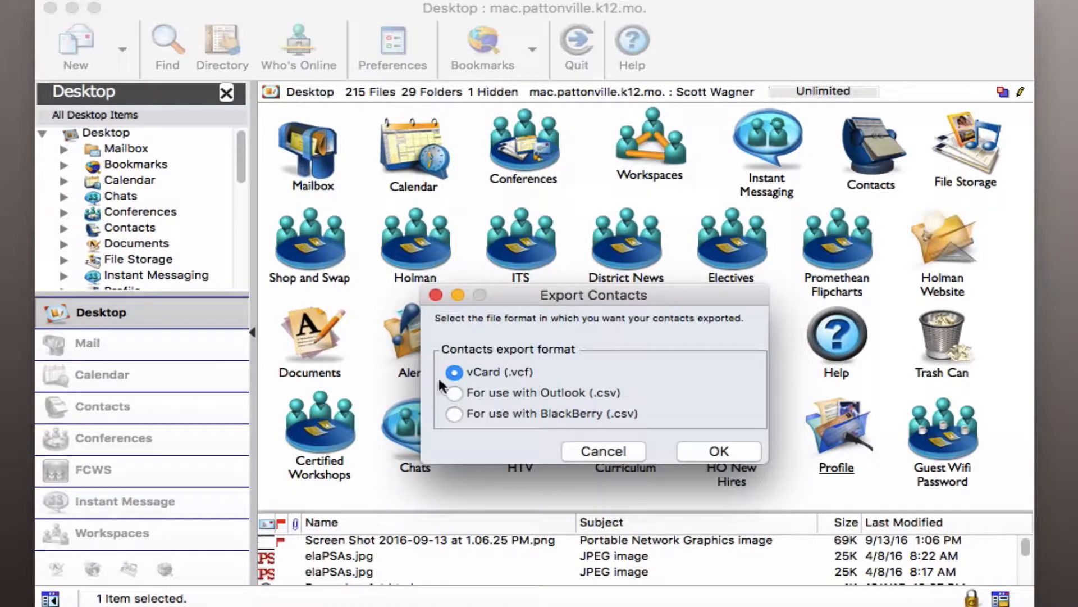
left_click(721, 451)
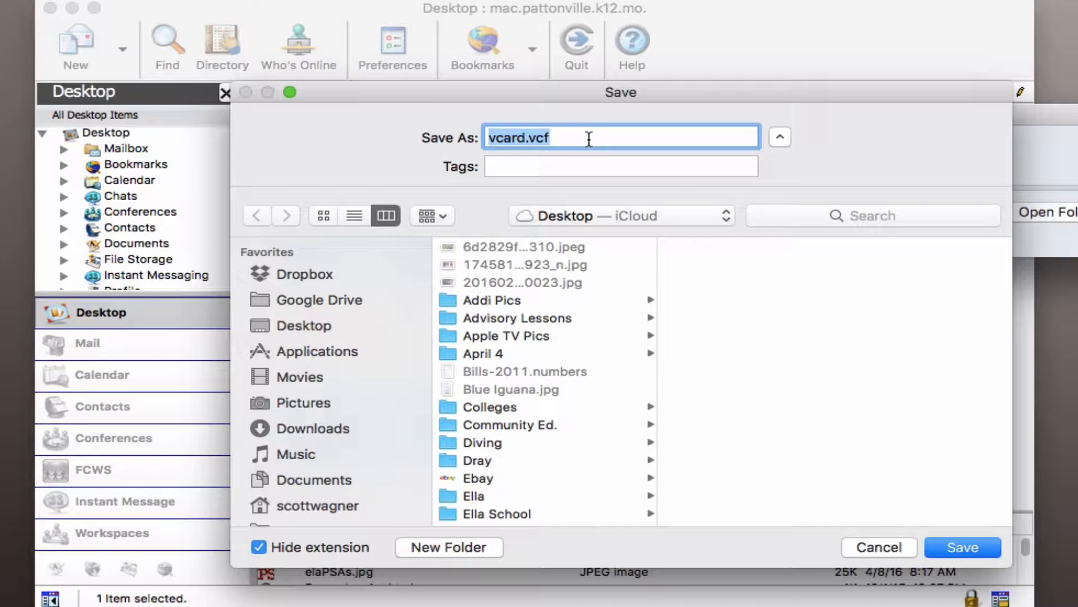
left_click(964, 546)
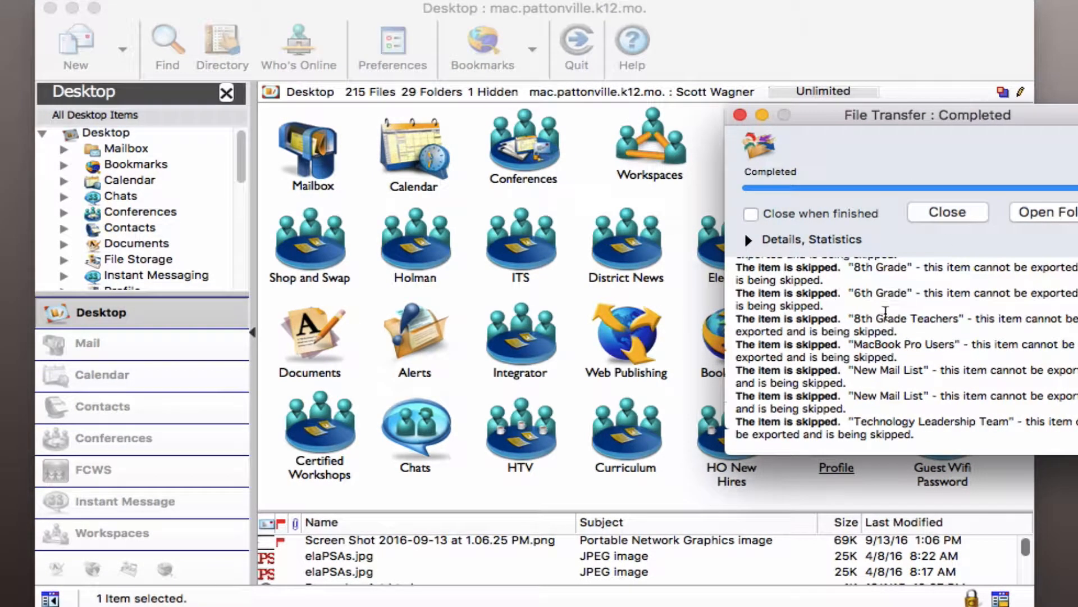
left_click_drag(904, 115, 701, 16)
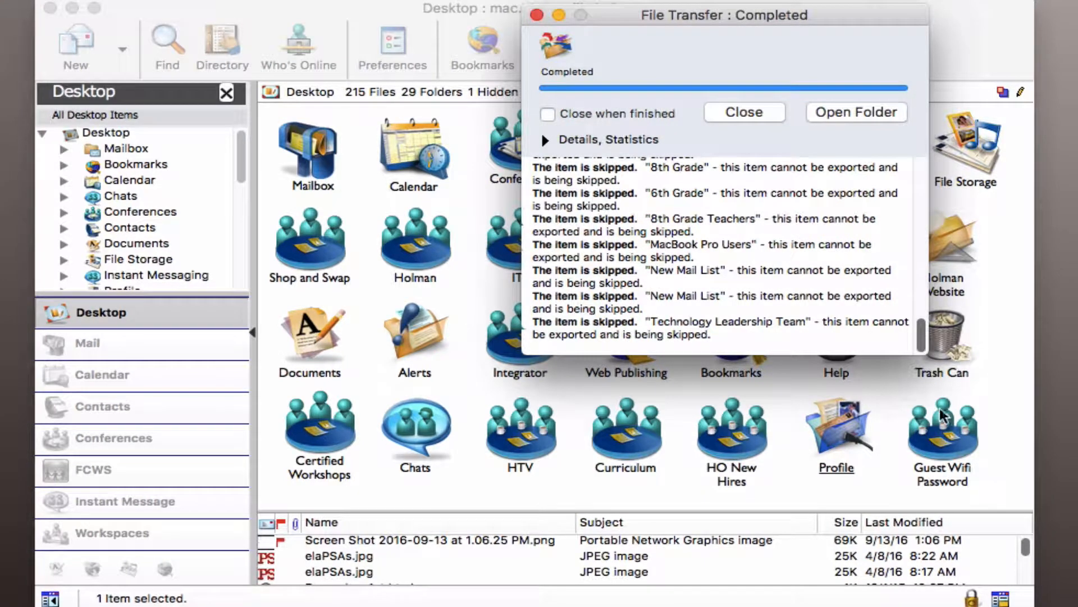
left_click_drag(923, 332, 906, 123)
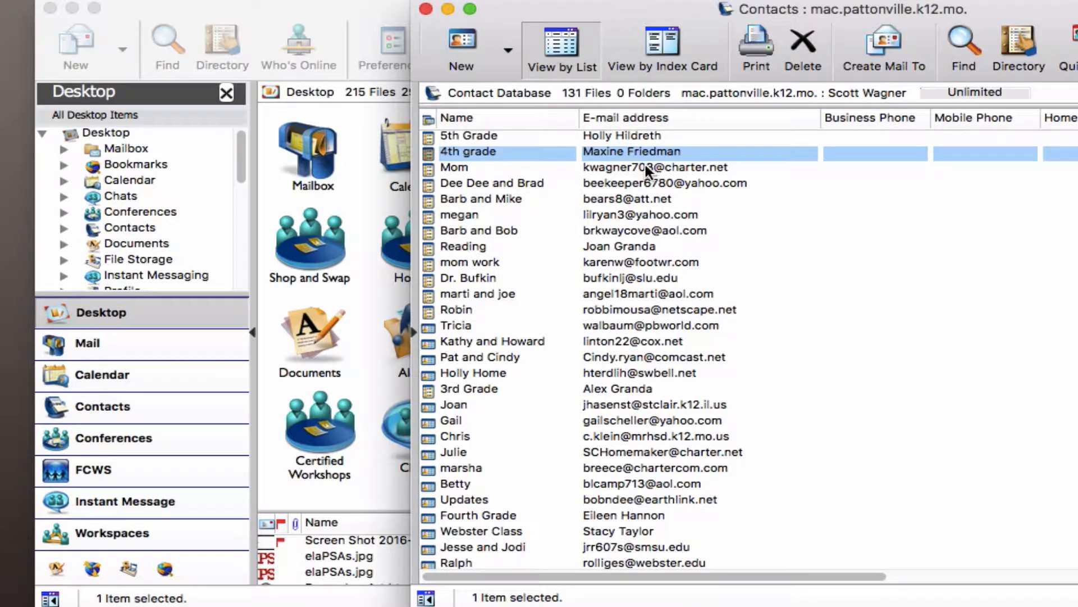
- View the email details of the "Mom" entry in the Contacts database and close its record
left_click(623, 167)
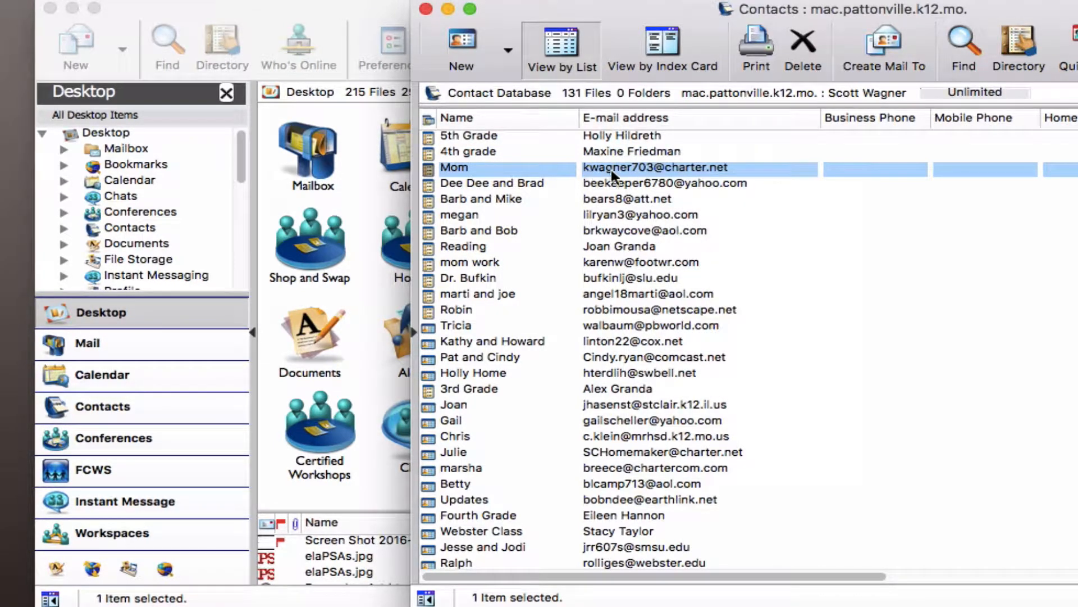
double_click(696, 167)
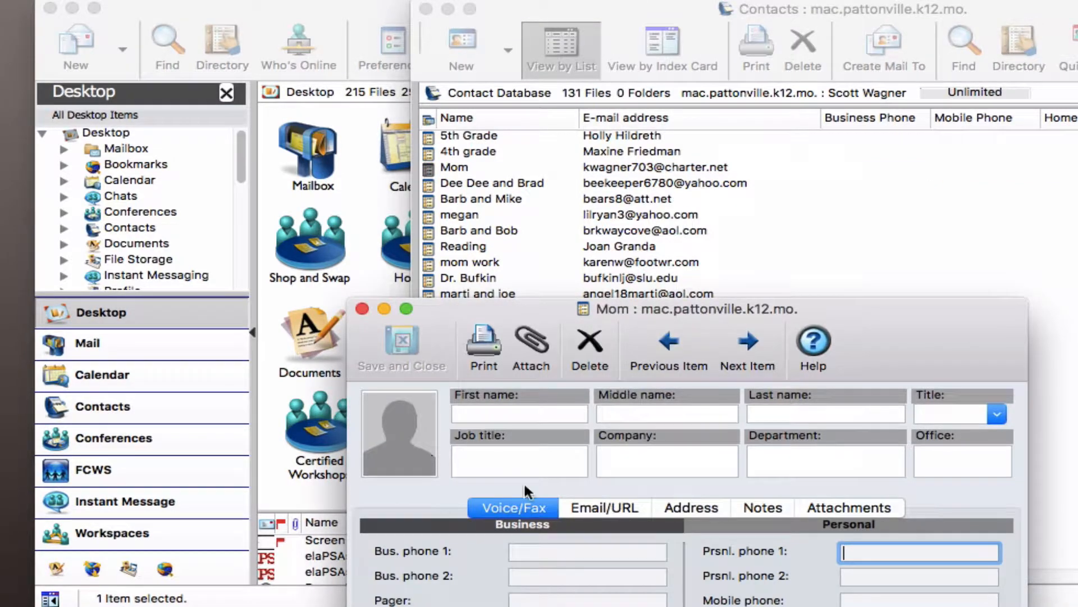
left_click(618, 508)
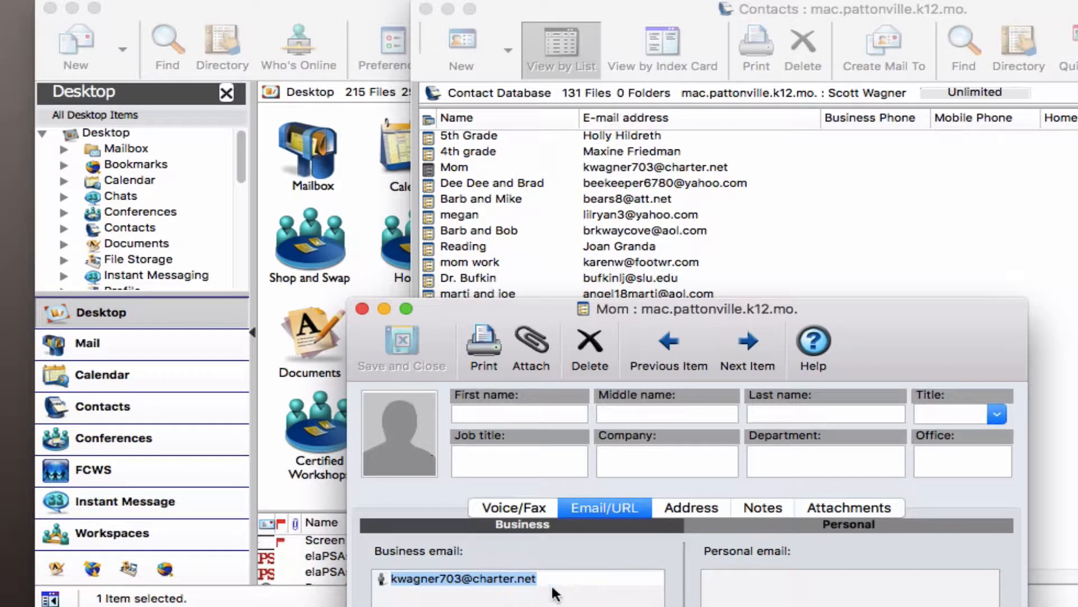
left_click(362, 309)
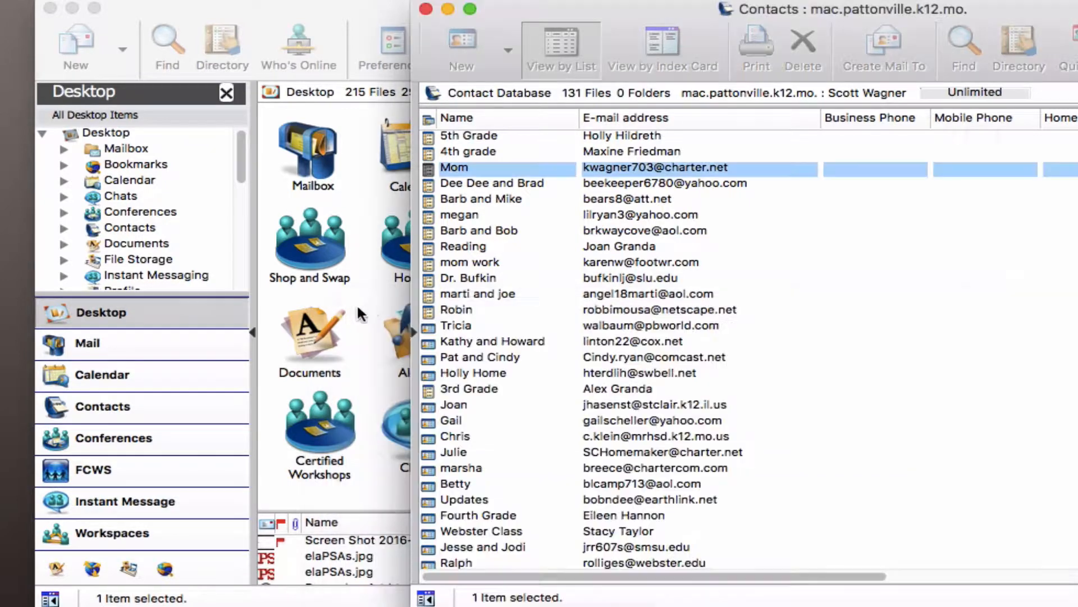
left_click(606, 173)
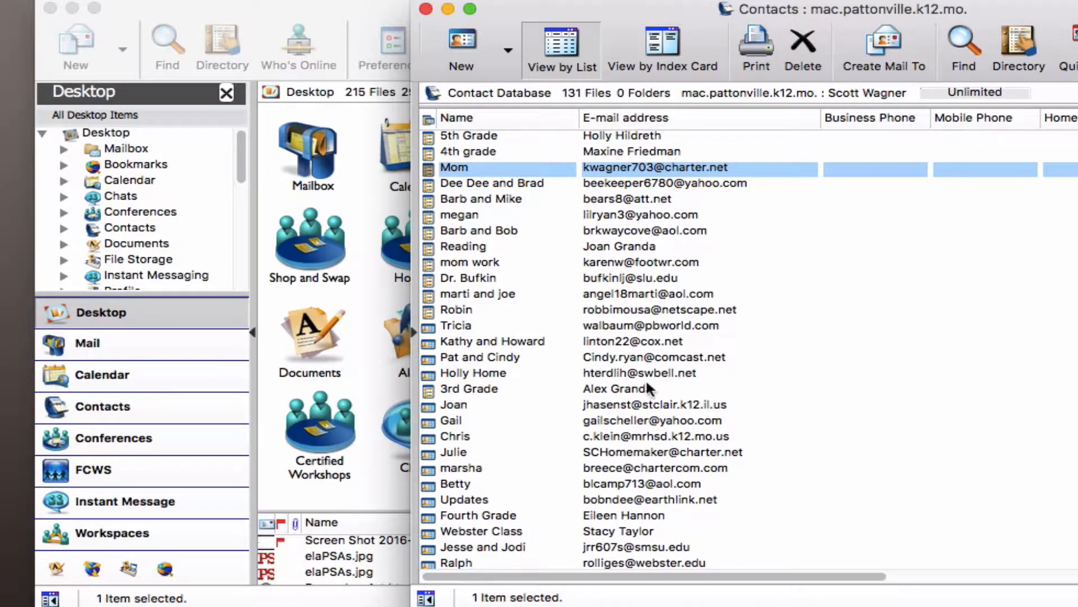
- Find the "6 South" mail list in the Contacts database and open it to examine its members
scroll(645, 419, "down", 5)
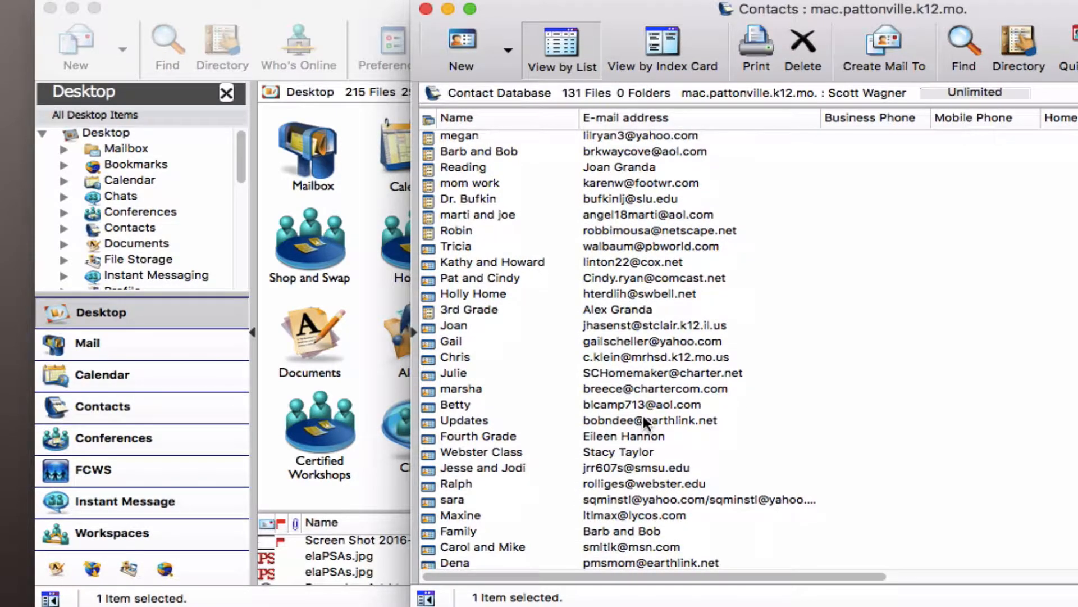
scroll(644, 417, "down", 10)
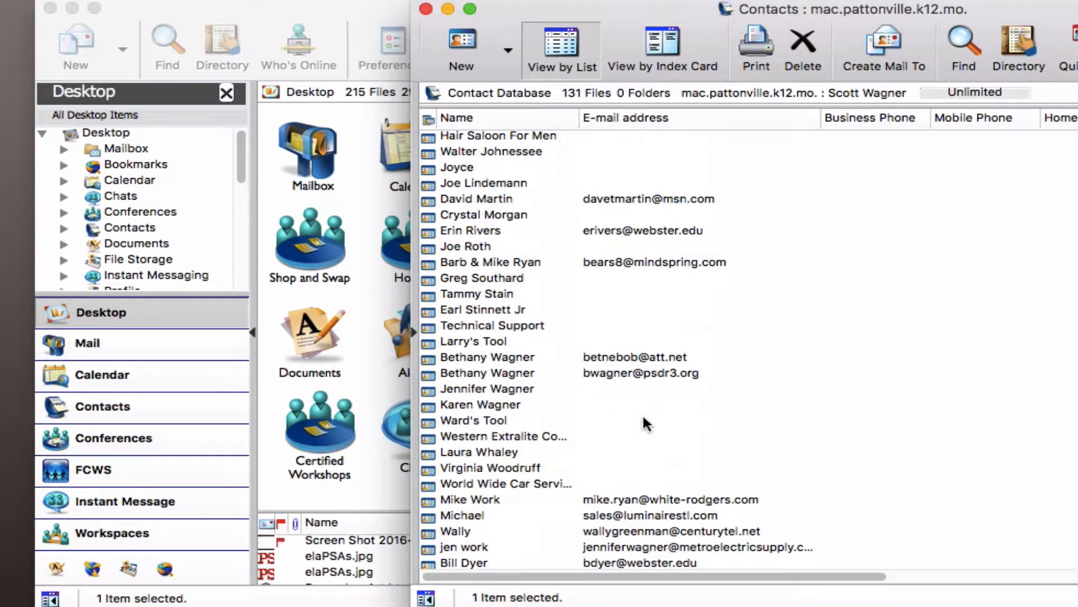
scroll(642, 413, "down", 15)
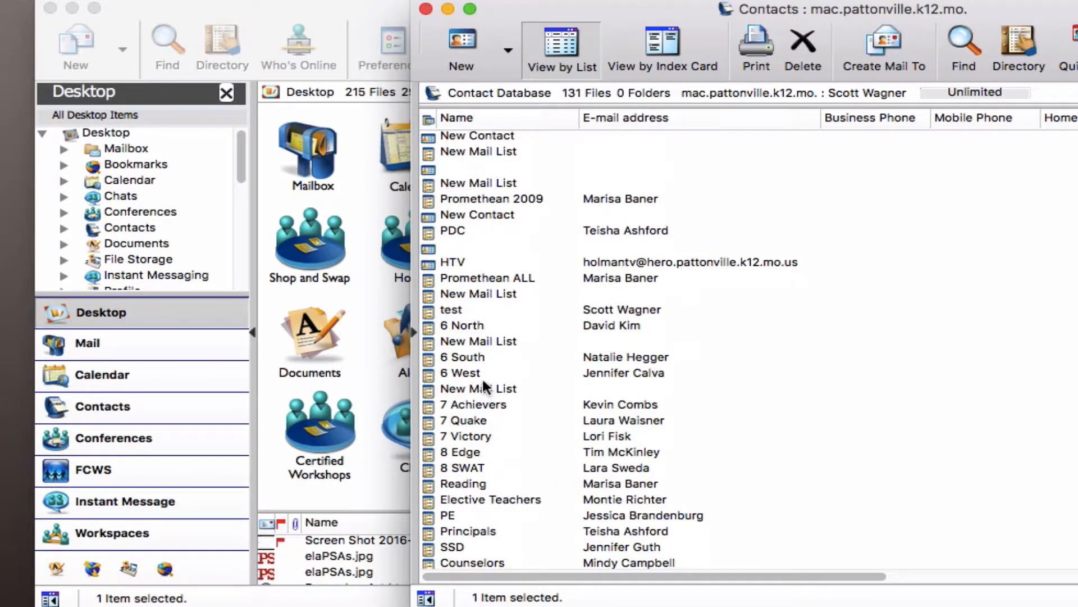
scroll(476, 368, "down", 1)
scroll(477, 368, "right", 1)
double_click(453, 341)
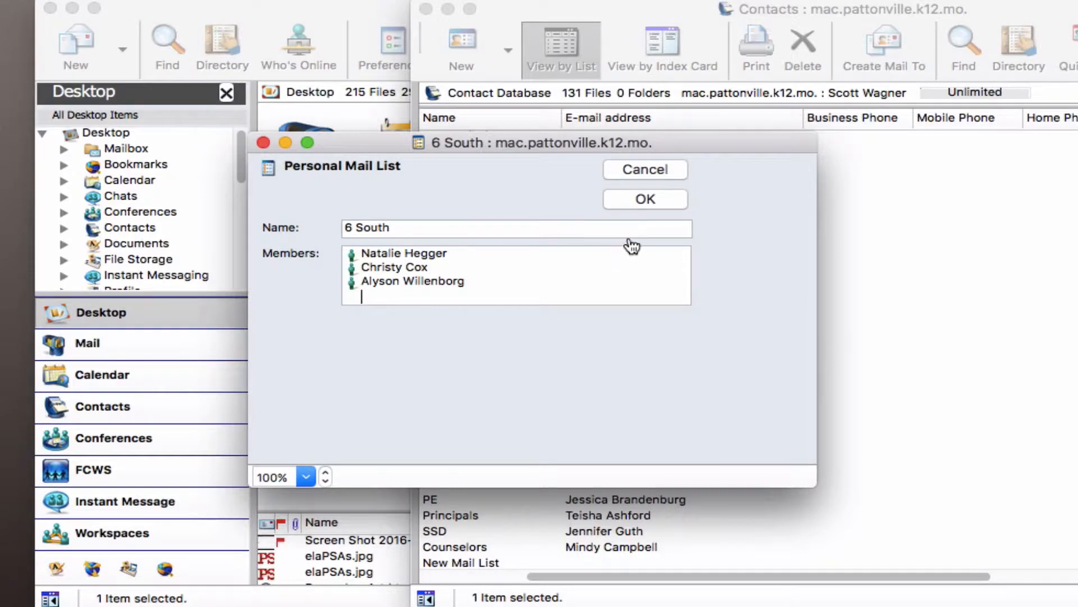
- Uncover the completed file transfer window and examine which items the contacts export skipped
left_click_drag(1012, 11, 704, 215)
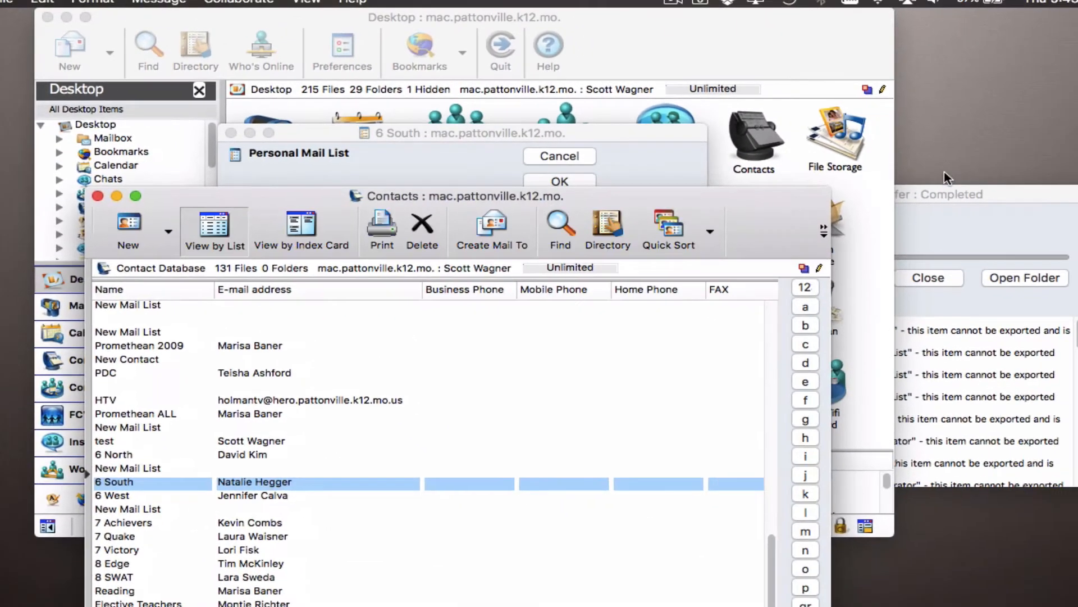
left_click(958, 206)
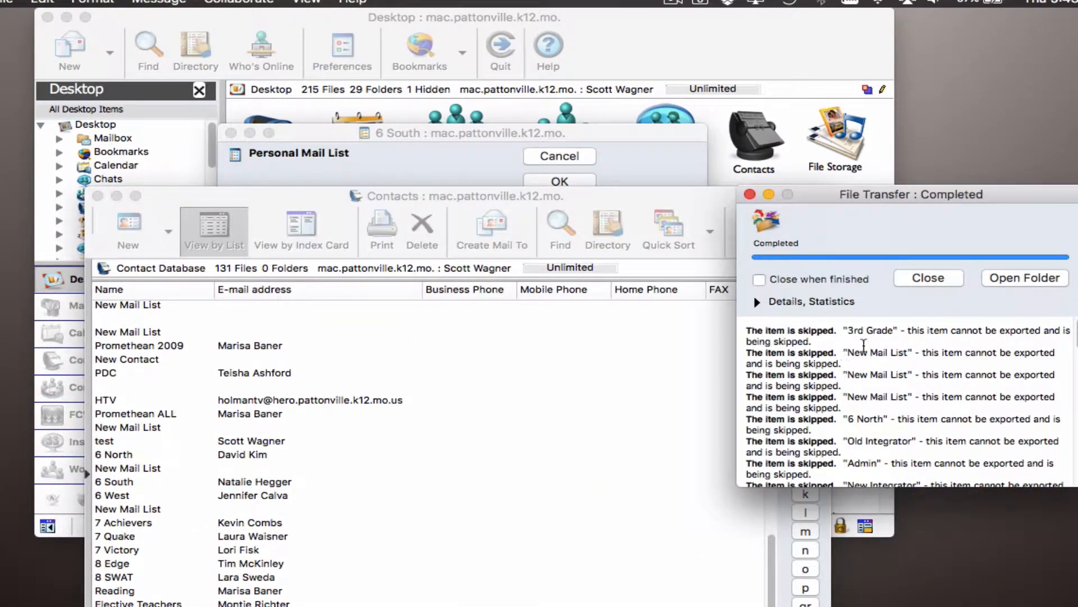
scroll(870, 400, "down", 2)
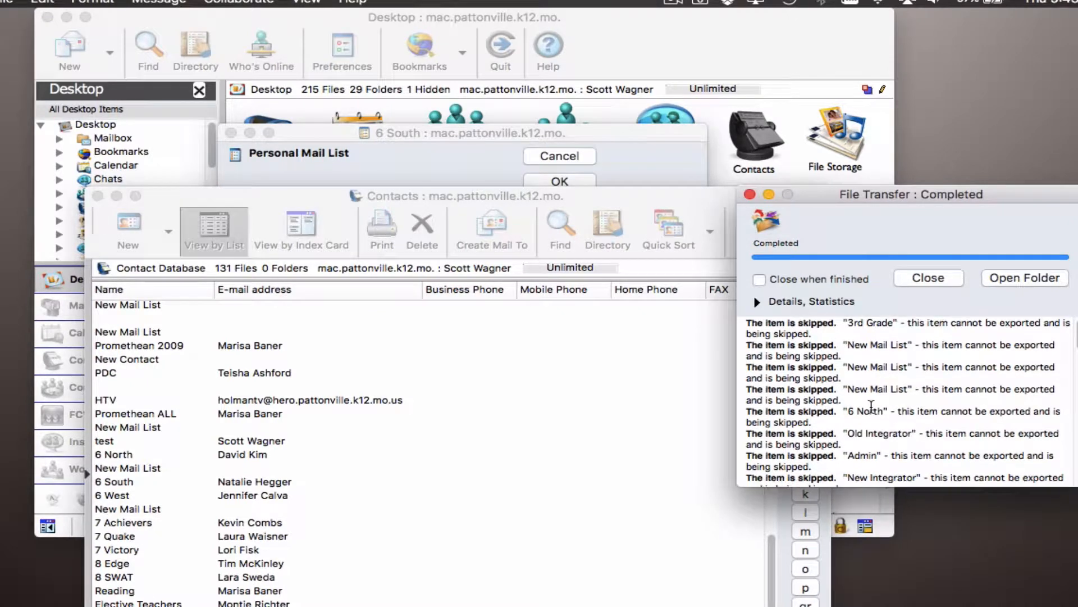
scroll(871, 405, "down", 5)
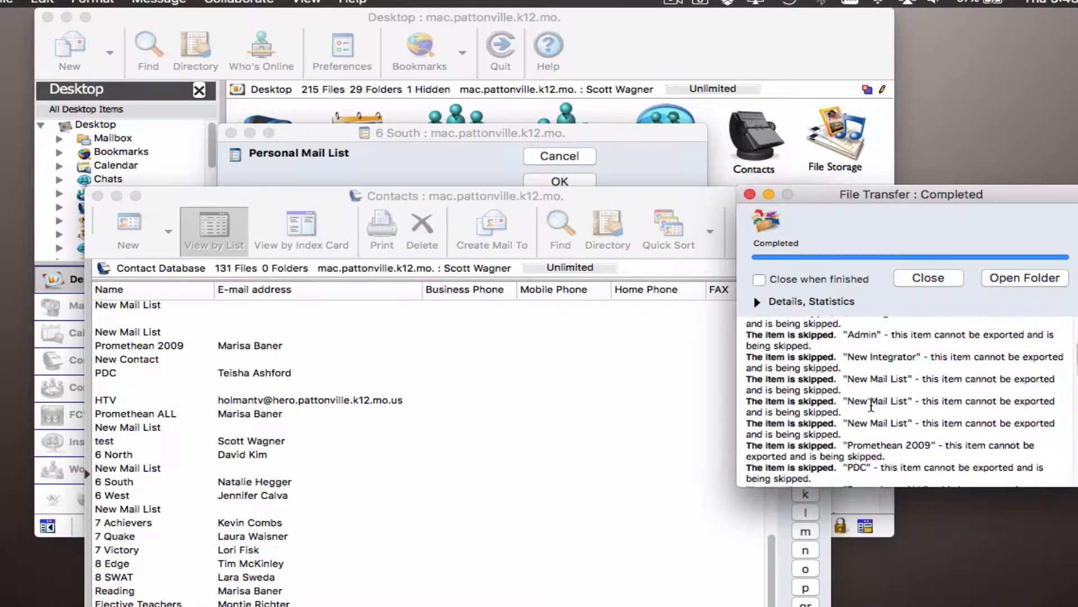
scroll(862, 387, "down", 3)
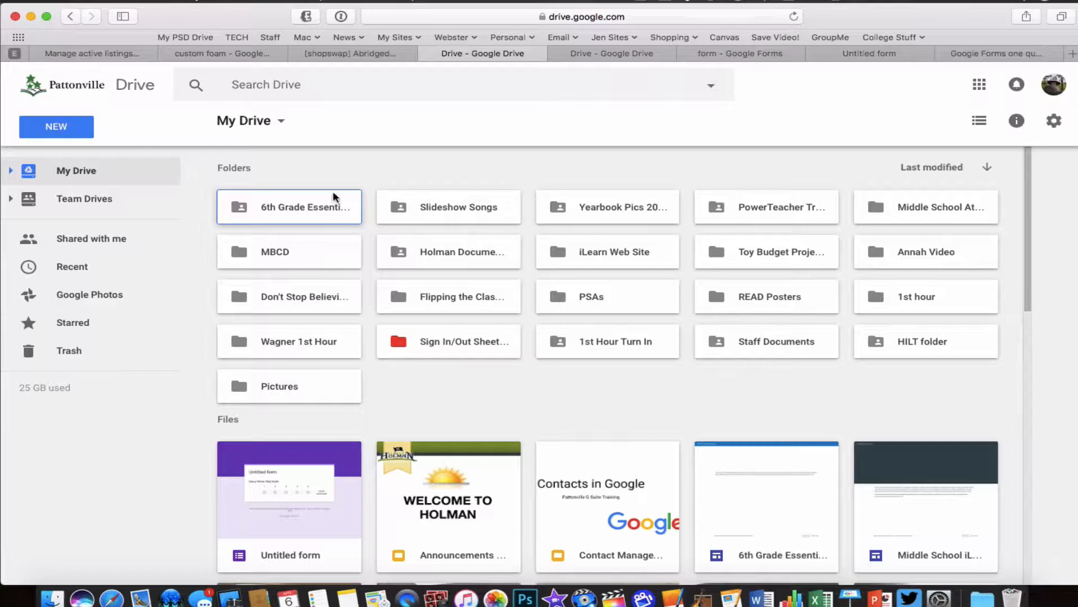
- In Google Drive, view the page address and the additional Google apps, open YouTube, and return to My Drive
left_click(574, 18)
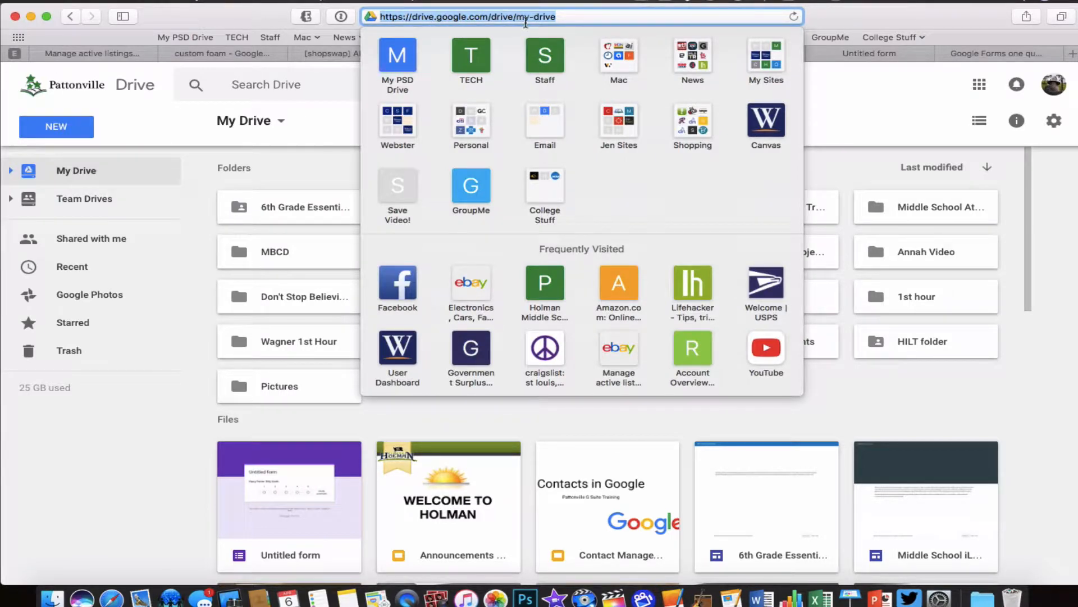
left_click(834, 167)
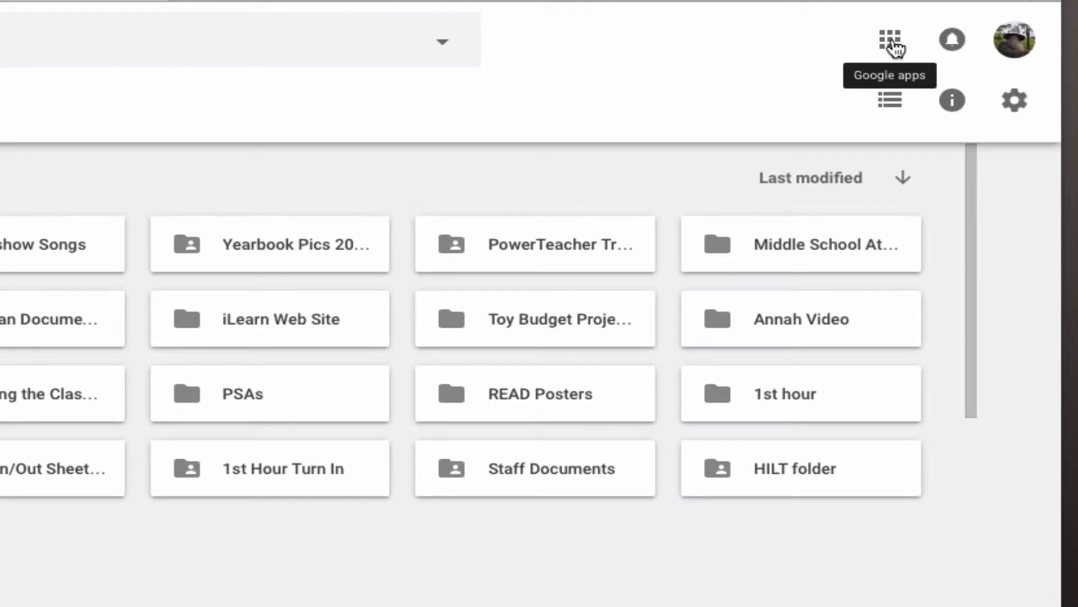
left_click(893, 47)
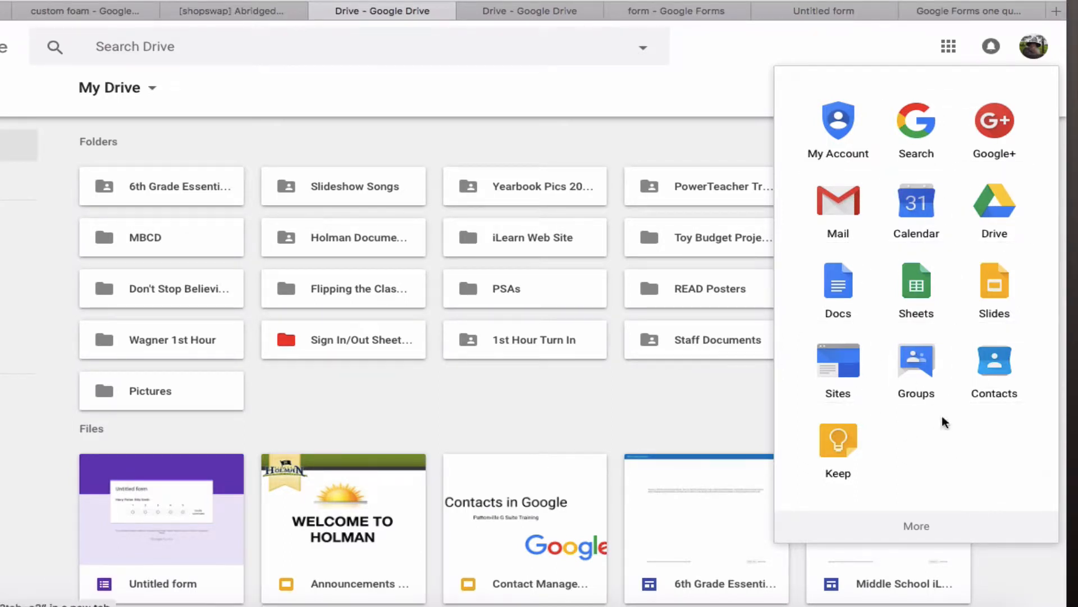
left_click(914, 533)
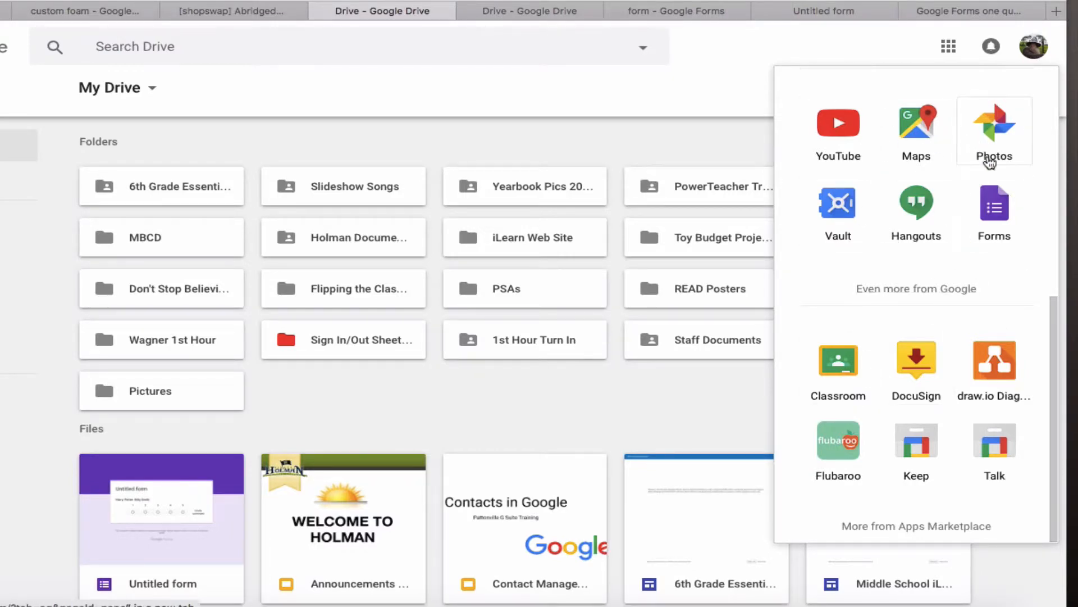
left_click(836, 132)
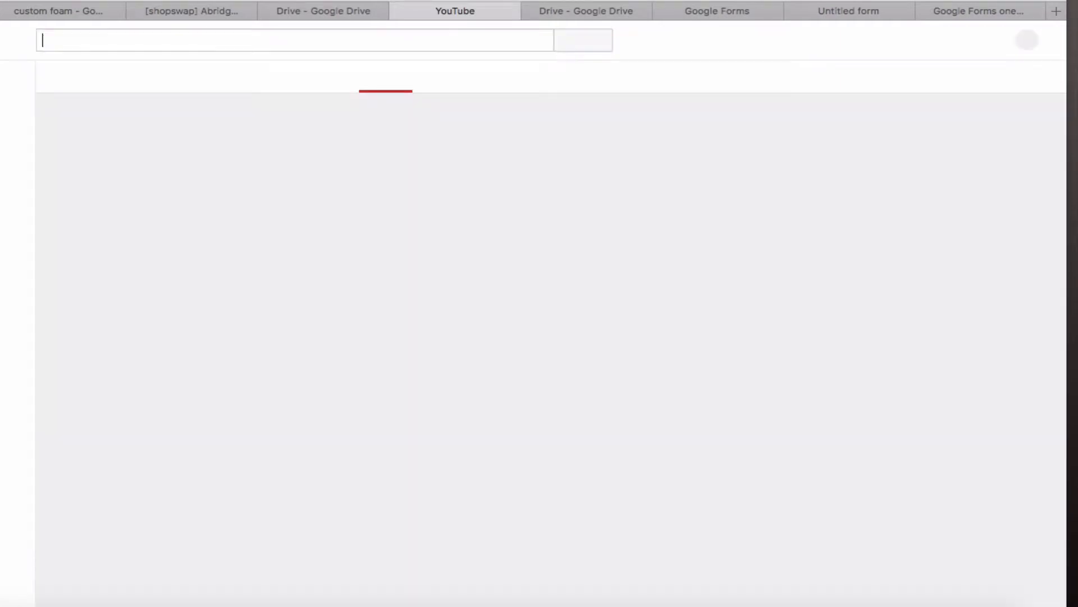
key("super+[")
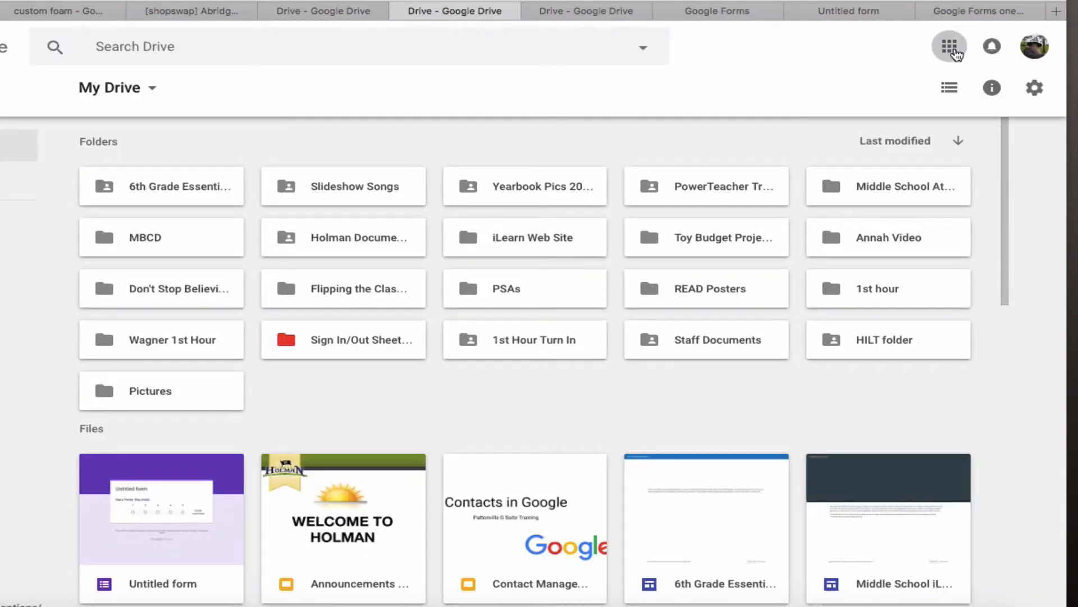
- Switch from Google Drive to Google Contacts
left_click(949, 46)
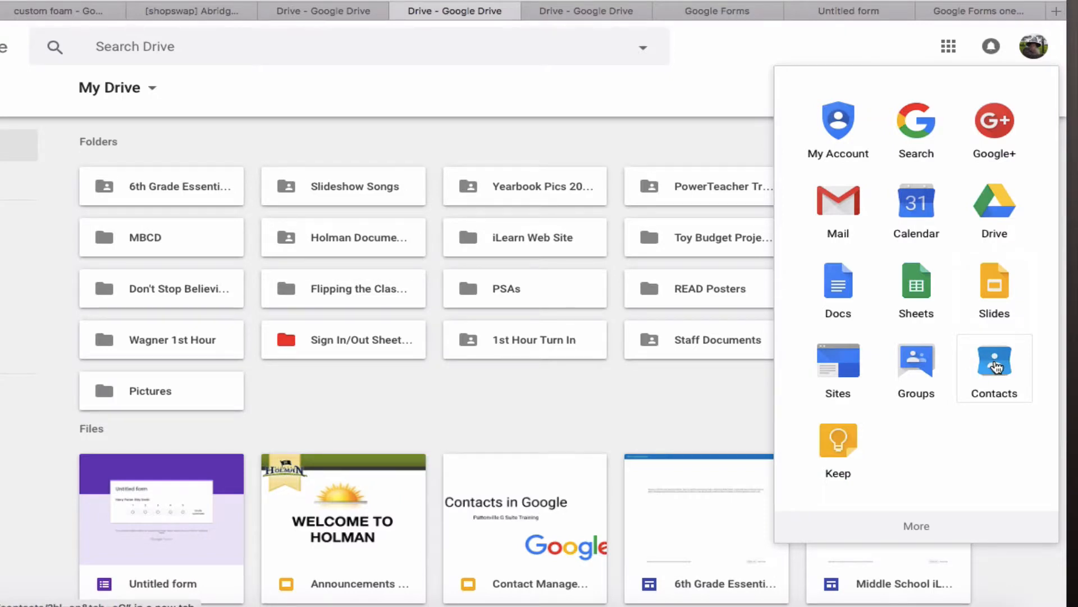
left_click(995, 368)
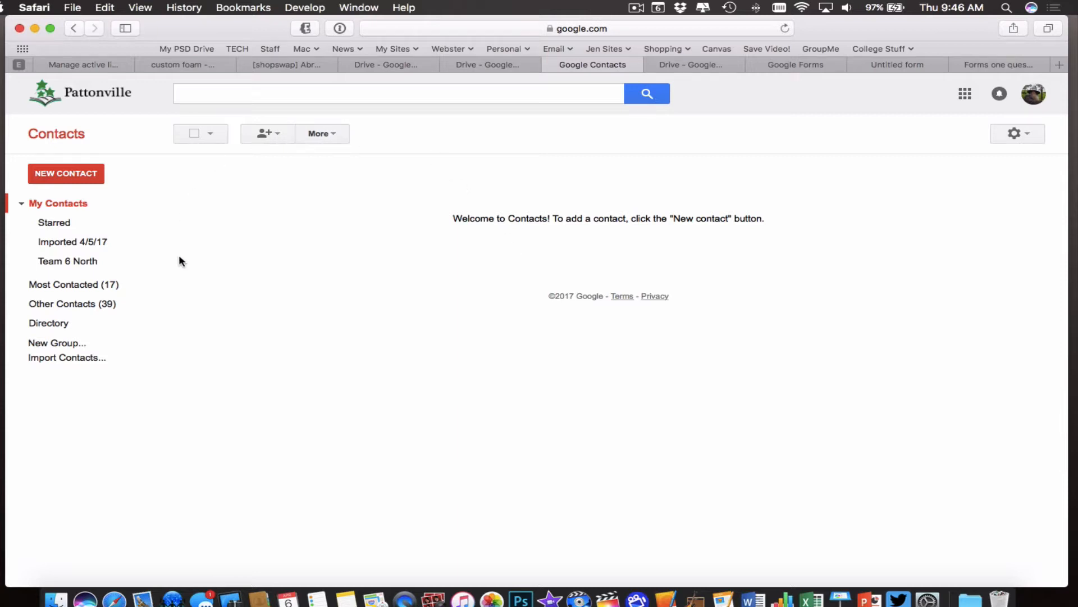
- Import the vcard.vcf file from the Desktop into Google Contacts and look through the imported contact list
right_click(82, 362)
left_click(64, 359)
left_click(69, 360)
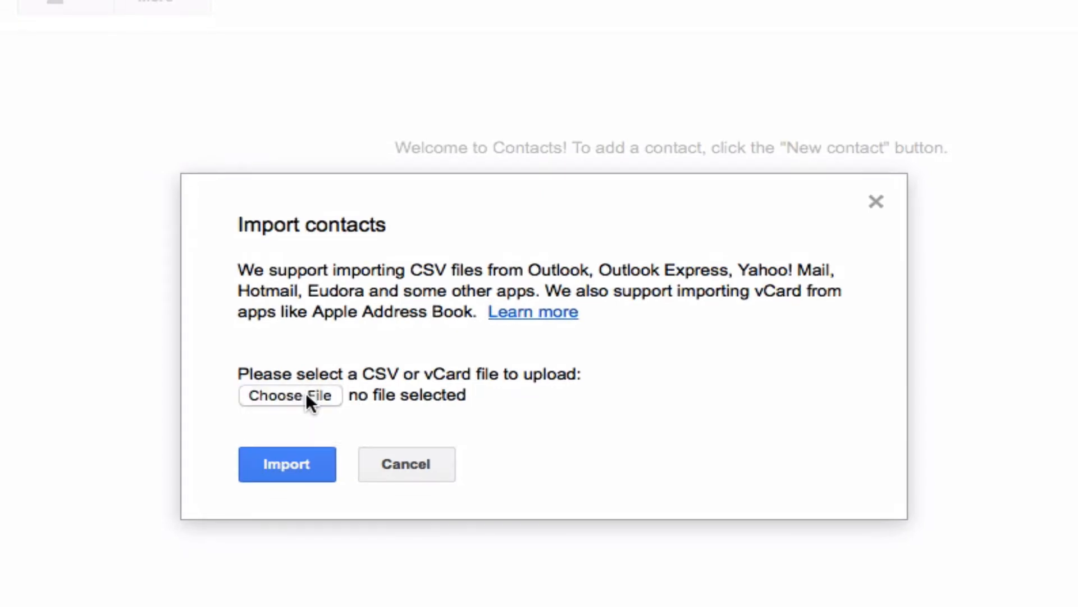
left_click(306, 392)
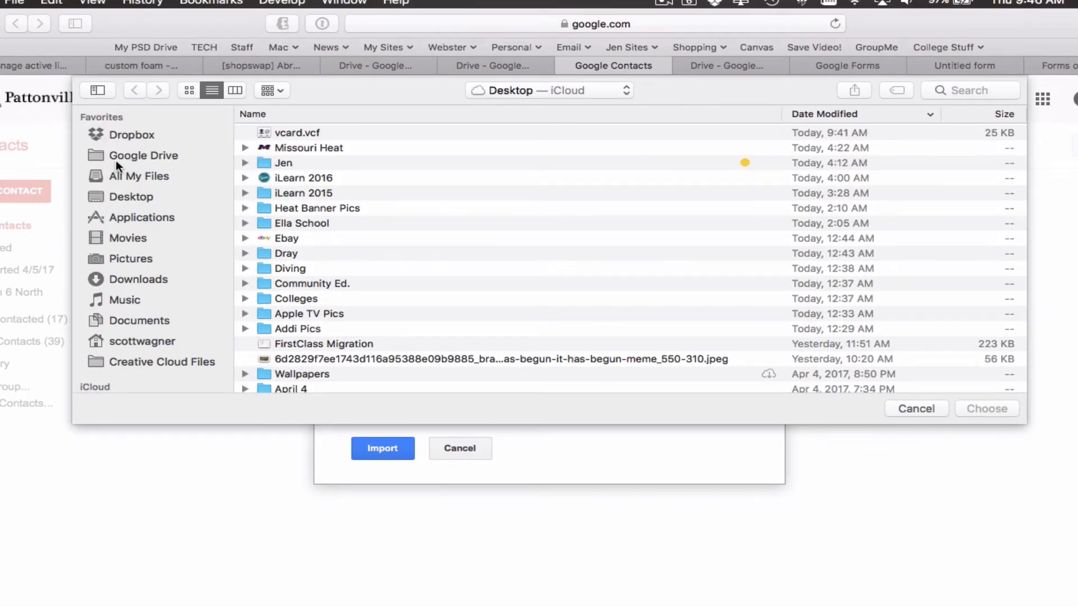
left_click(302, 133)
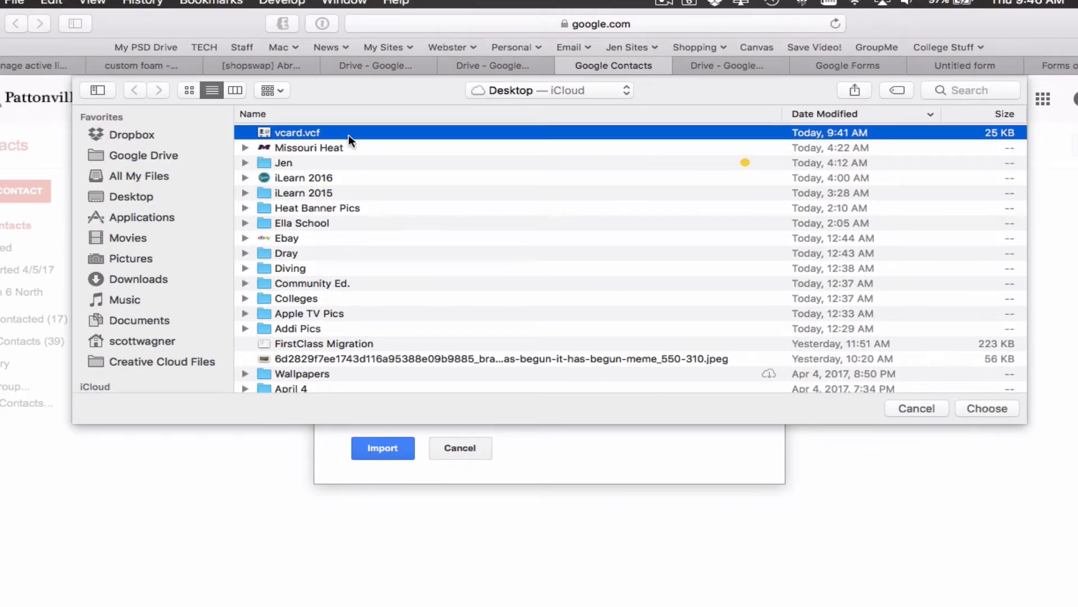
left_click(1000, 413)
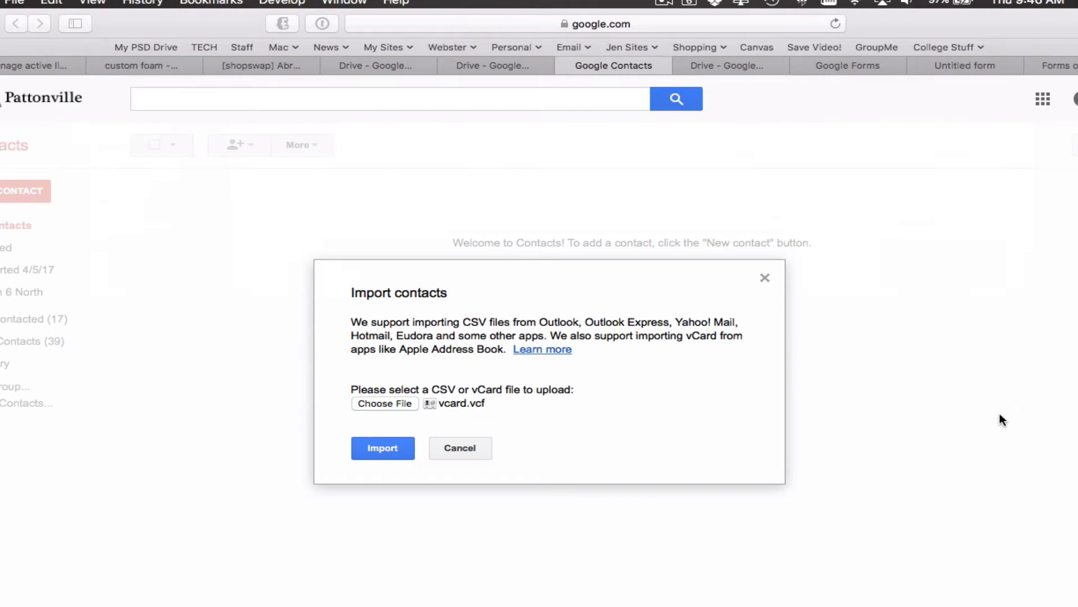
left_click(377, 450)
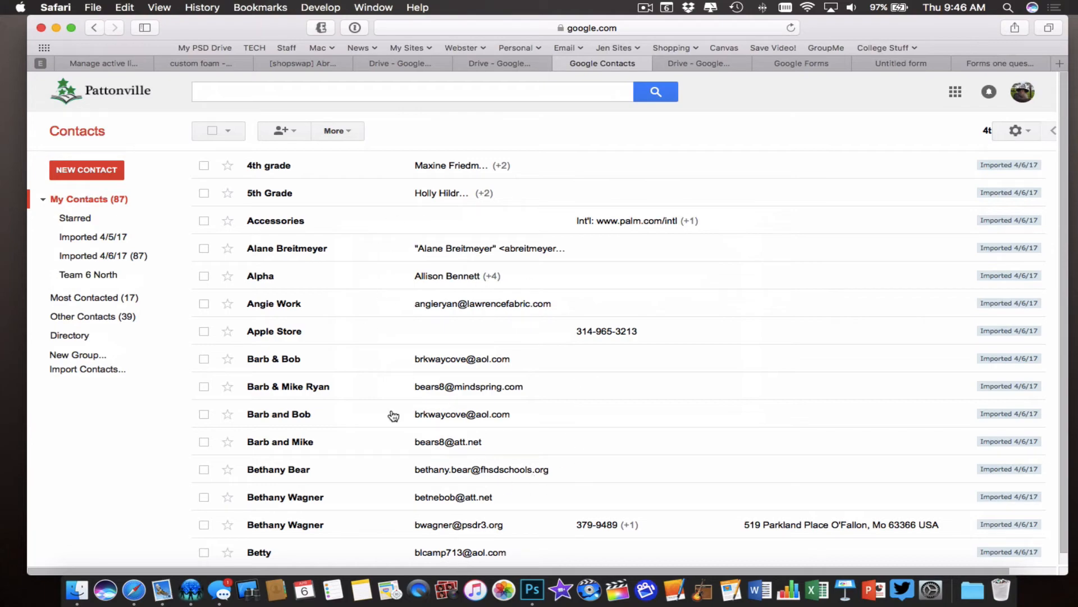
scroll(564, 449, "down", 10)
scroll(564, 449, "down", 10)
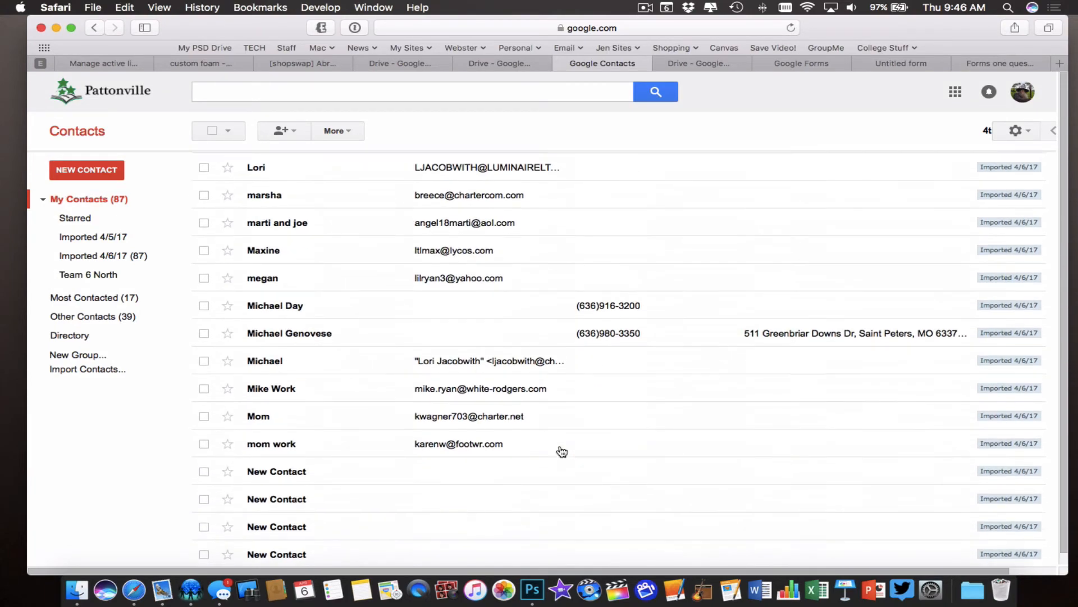
scroll(562, 450, "up", 12)
scroll(562, 452, "up", 10)
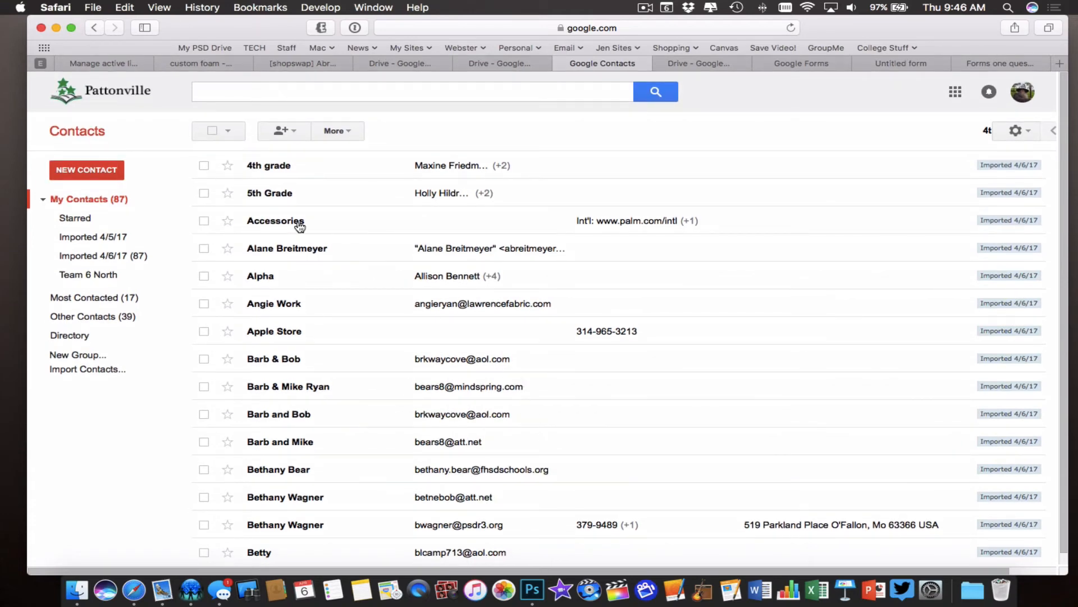
- Start a new contact in Google Contacts
left_click(91, 170)
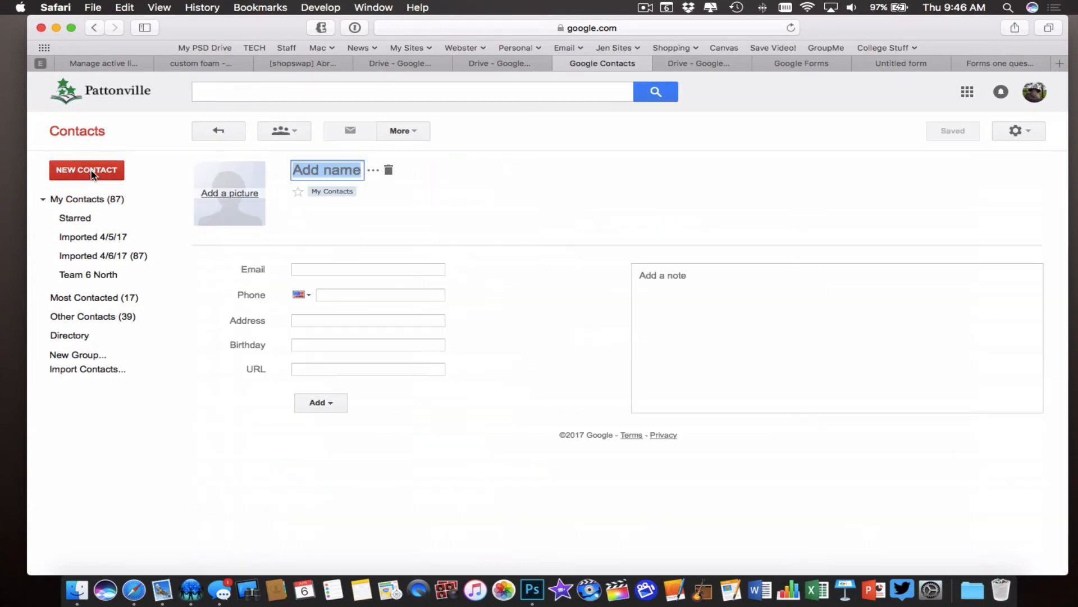